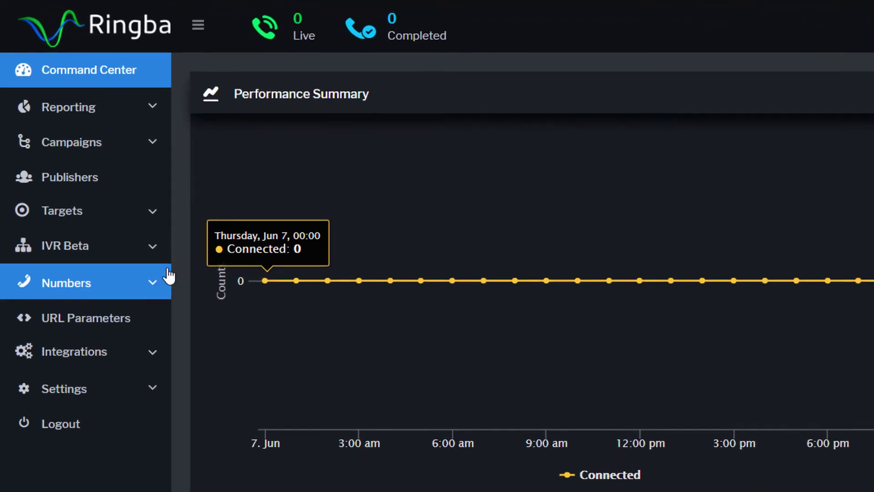
# Create a new routing plan named 'Demo Routing Plan' under IVR Beta
pyautogui.click(92, 149)
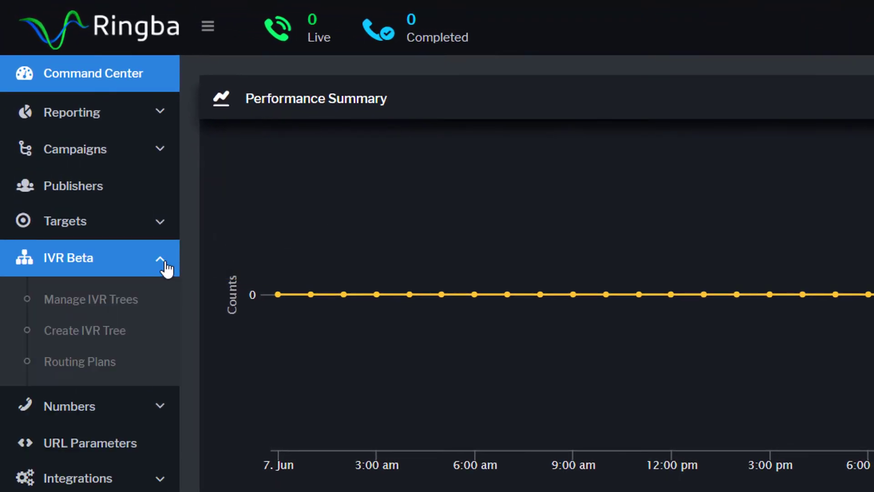
pyautogui.click(154, 365)
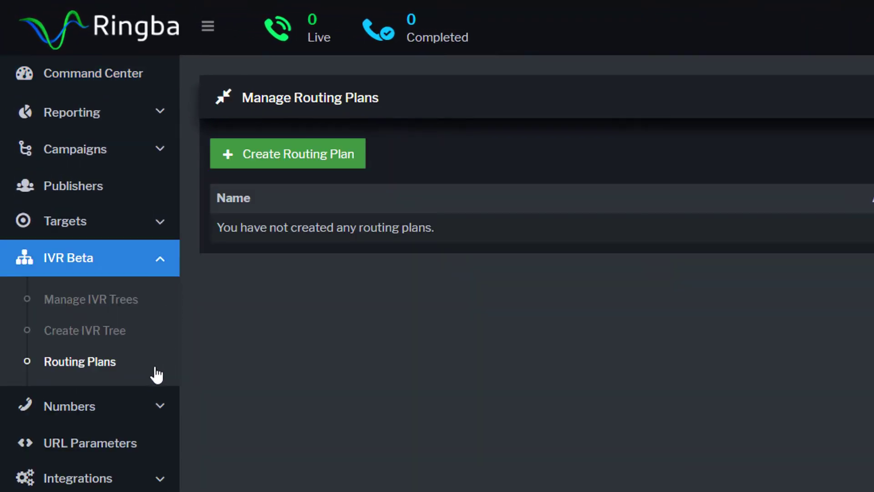
pyautogui.click(359, 157)
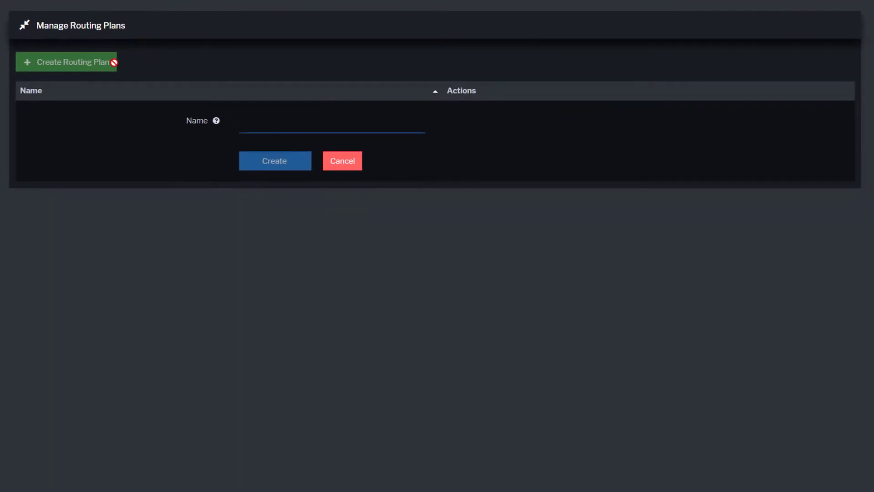
pyautogui.write('Demo Rout')
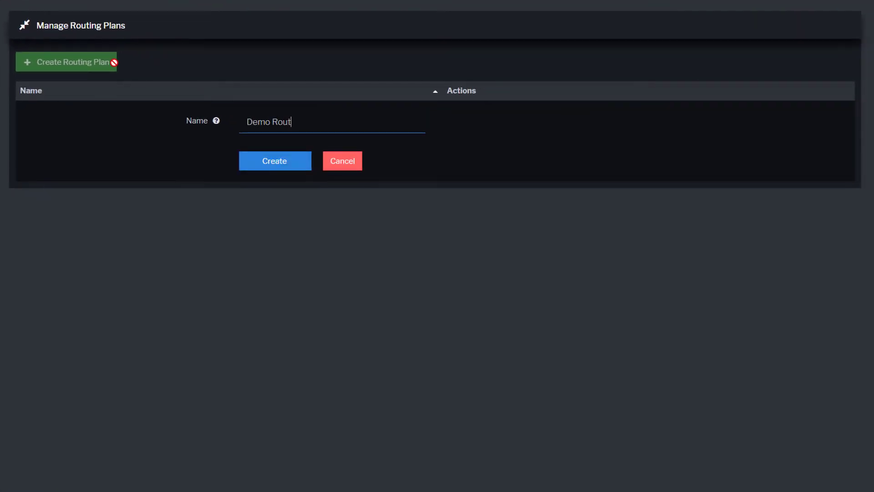
pyautogui.write('ing Plan')
pyautogui.click(295, 160)
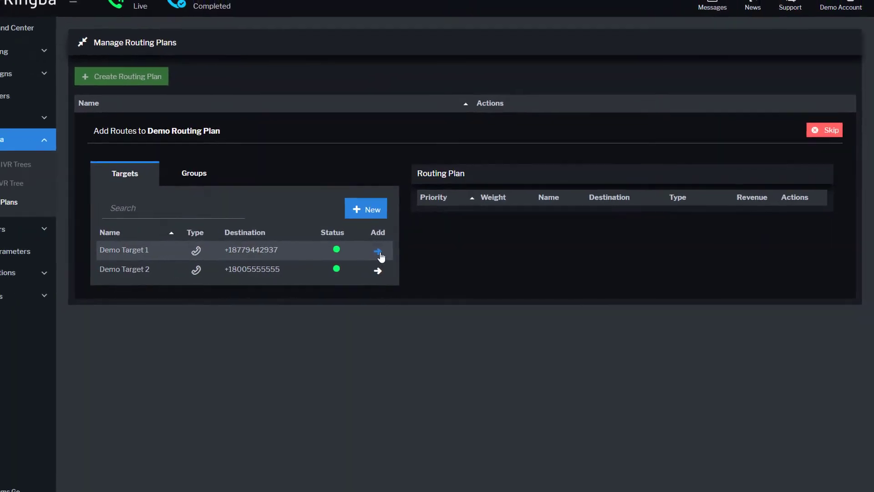
# Add Demo Target 1 to the plan at priority 1 with $25 revenue
pyautogui.click(341, 250)
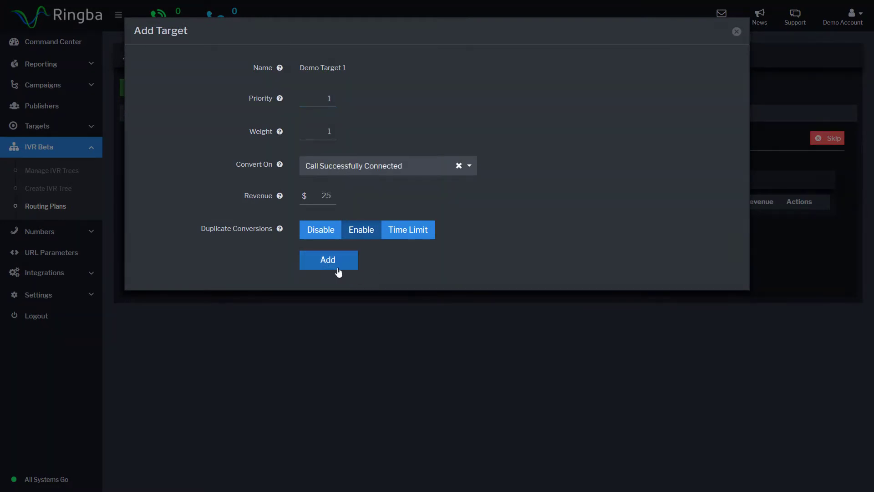
pyautogui.click(338, 267)
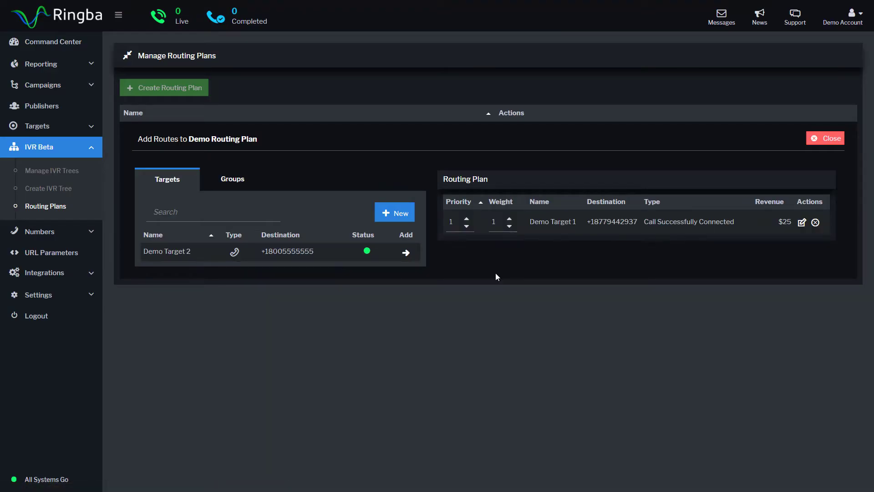
pyautogui.click(818, 139)
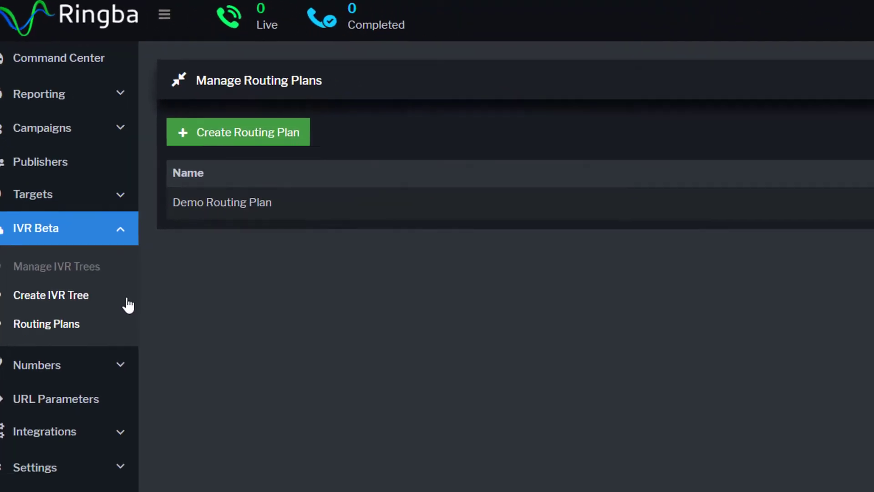
# Open a blank 'New IVR' tree builder from IVR Beta > Create IVR Tree
pyautogui.click(170, 335)
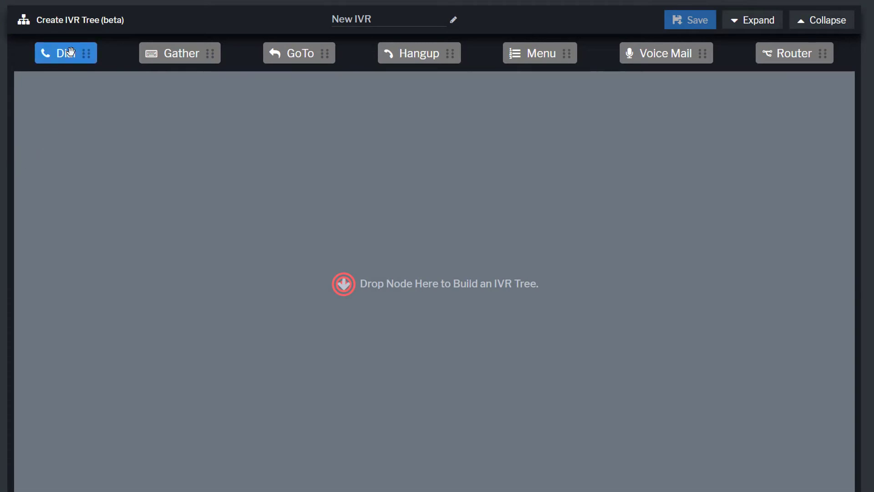
# Place a Dial node set to record the Entire Call using Demo Routing Plan
pyautogui.moveTo(71, 51); pyautogui.dragTo(83, 134)
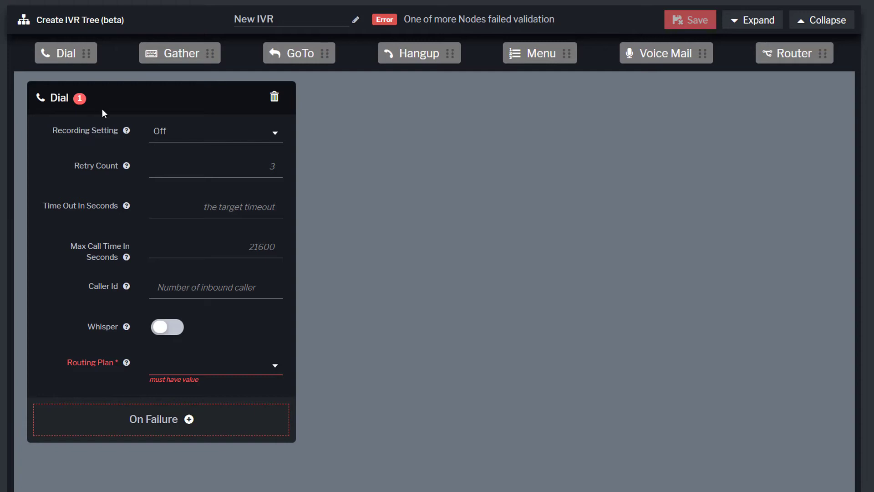
pyautogui.click(202, 135)
pyautogui.click(228, 168)
pyautogui.click(266, 368)
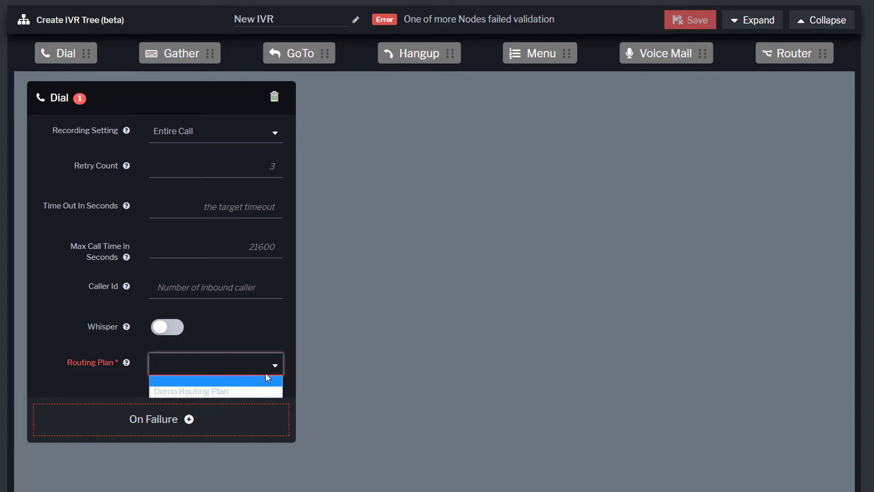
pyautogui.click(259, 390)
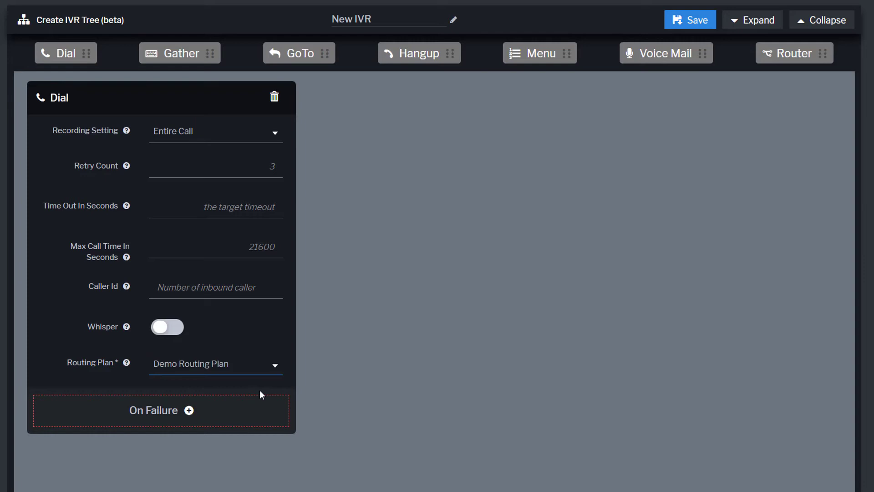
# Set the Dial node's On Failure action to Hangup and retitle the tree 'Demo Campaign'
pyautogui.click(189, 410)
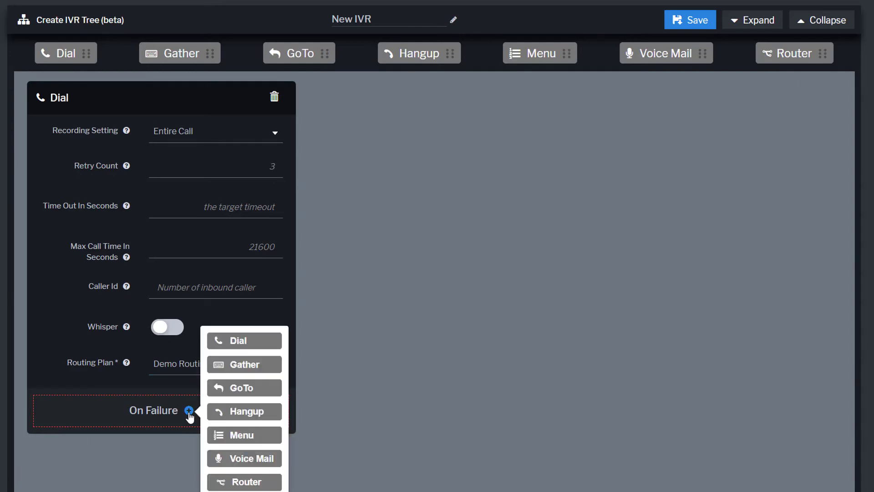
pyautogui.click(214, 414)
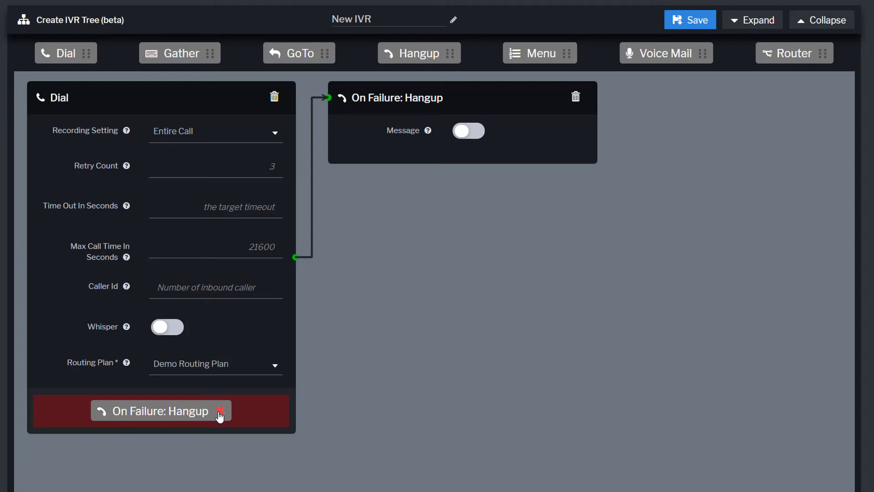
pyautogui.tripleClick(442, 20)
pyautogui.write('Demo Campaign')
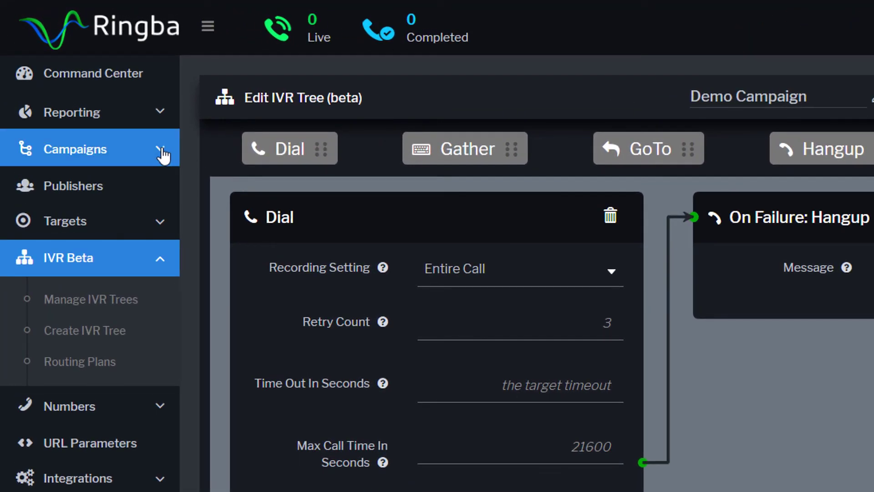
# Open Demo Campaign's settings from Manage Campaigns and go to its Call Routing section
pyautogui.click(91, 85)
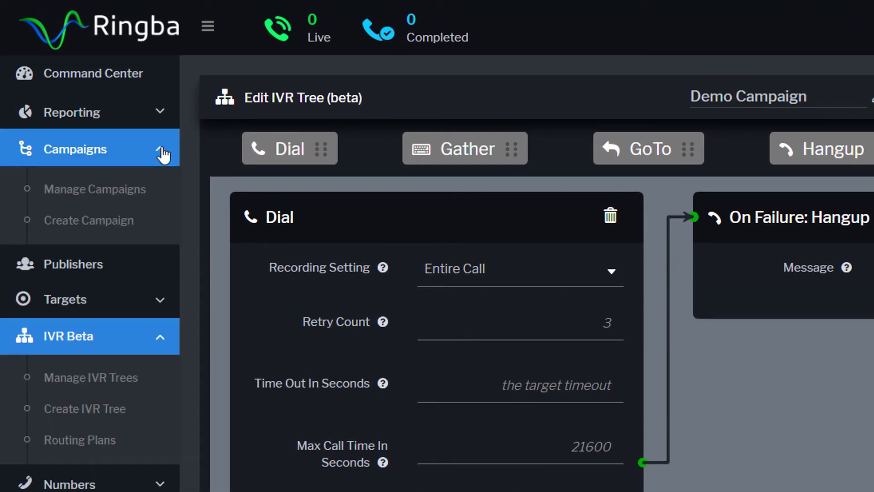
pyautogui.click(166, 196)
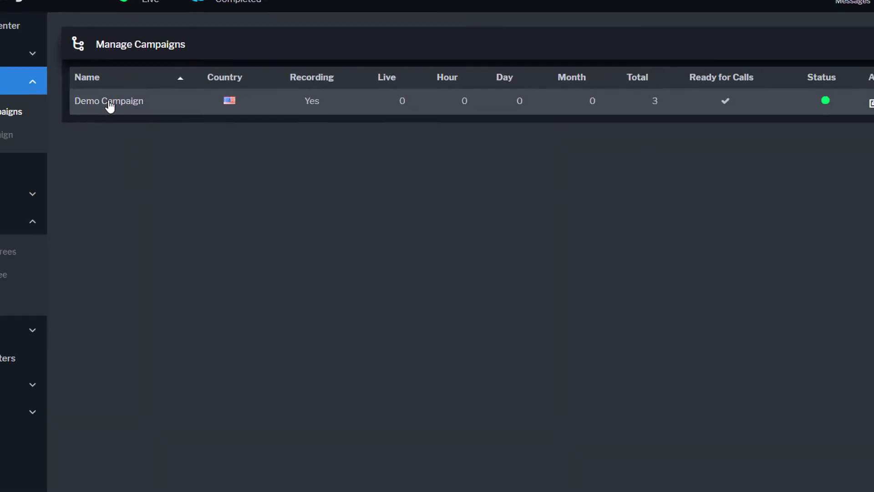
pyautogui.click(256, 177)
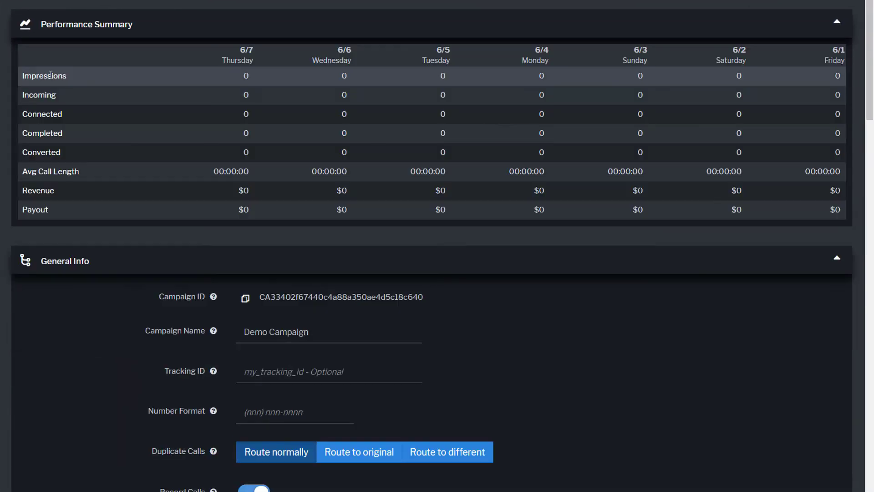
pyautogui.scroll(-10, 50, 73)
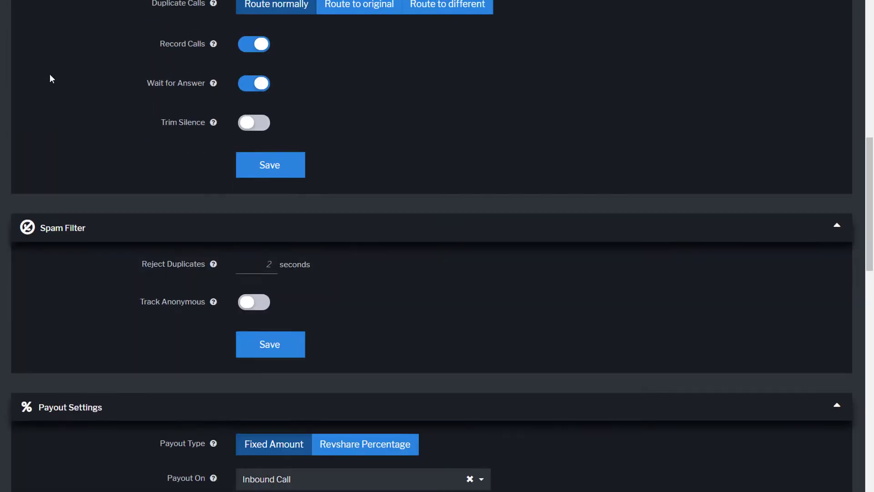
pyautogui.scroll(-2, 50, 73)
pyautogui.scroll(-8, 50, 73)
pyautogui.scroll(-3, 50, 74)
pyautogui.scroll(-5, 50, 76)
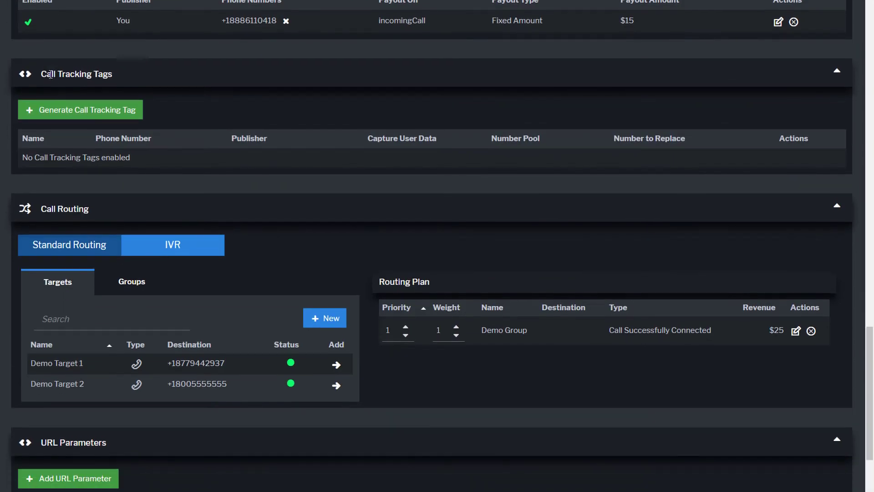
pyautogui.scroll(-1, 50, 75)
pyautogui.scroll(-2, 50, 75)
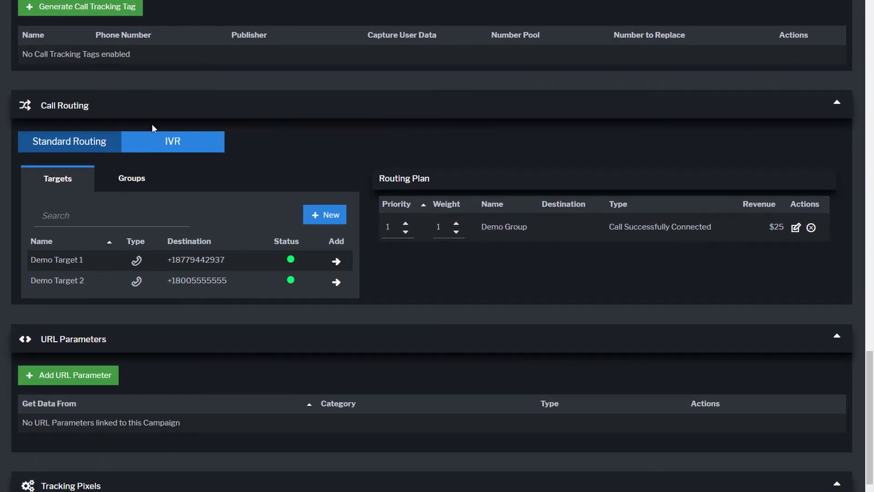
# Switch call routing to IVR with the Demo Campaign tree and save
pyautogui.click(151, 142)
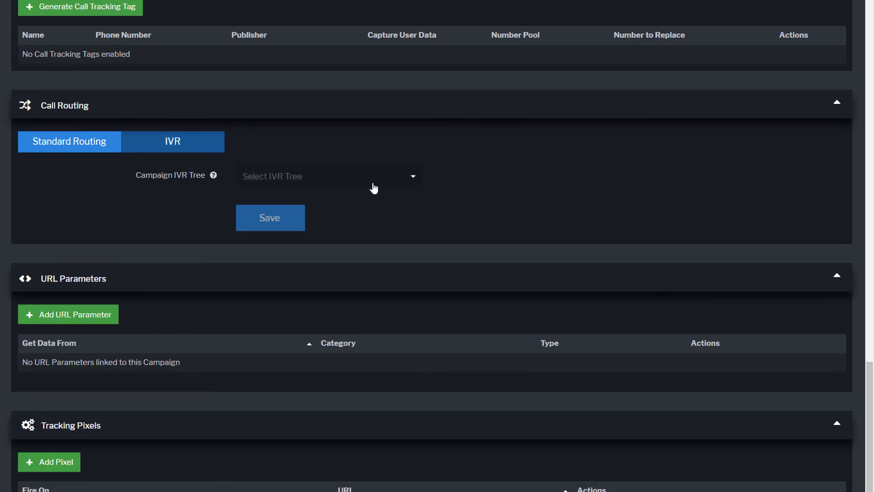
pyautogui.click(394, 181)
pyautogui.click(393, 201)
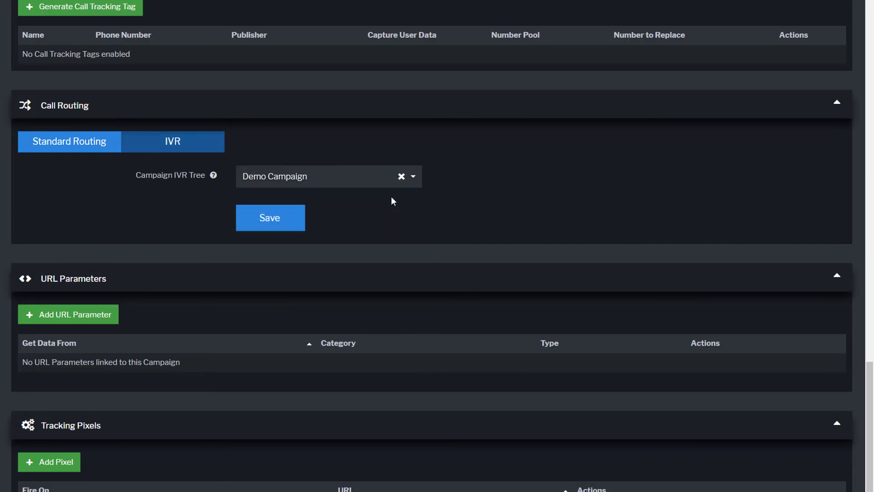
pyautogui.click(286, 223)
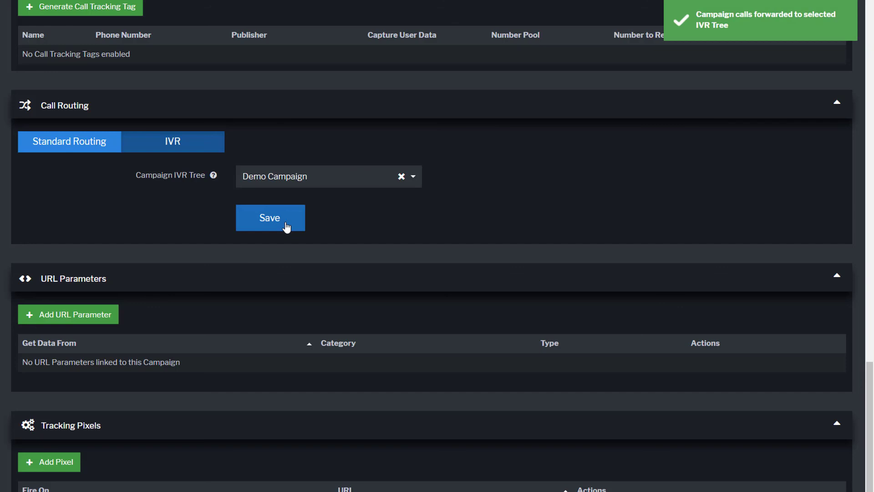